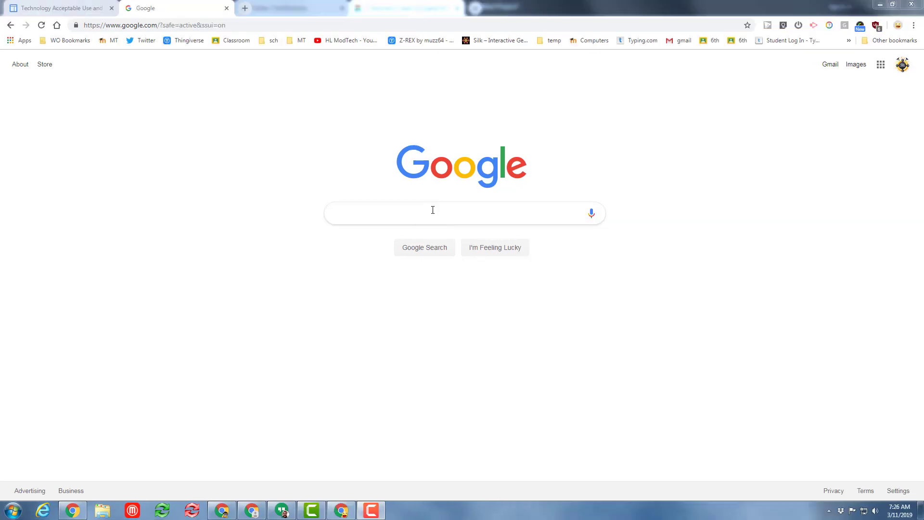
# Search Google for tinkercad, open the Tinkercad site and sign in to the account
pyautogui.click(428, 209)
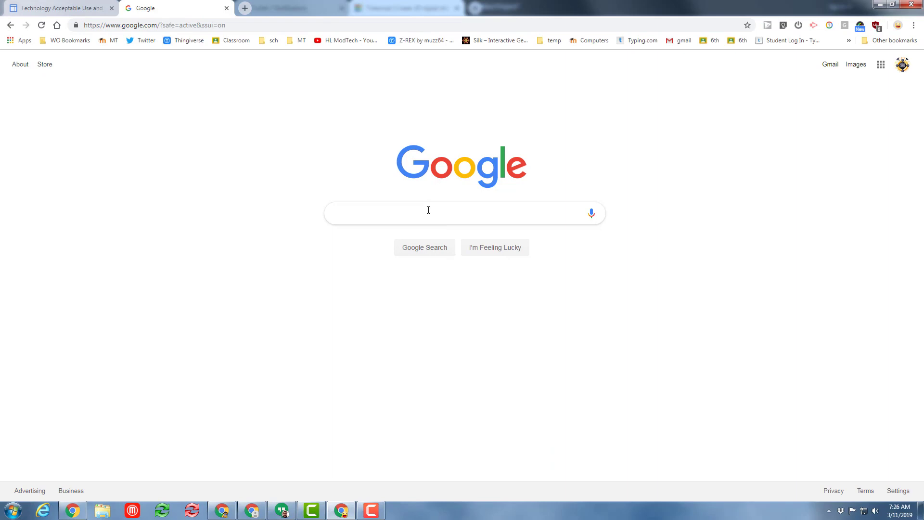
pyautogui.write('tinke')
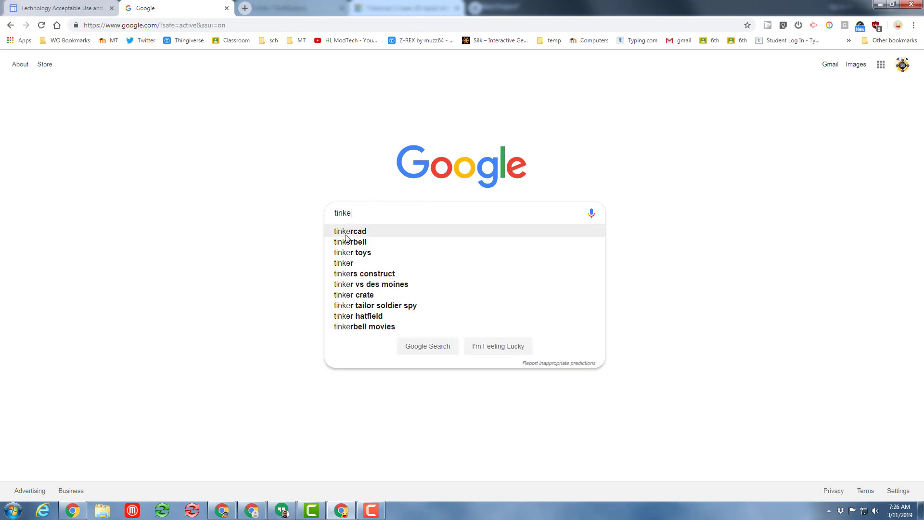
pyautogui.click(350, 233)
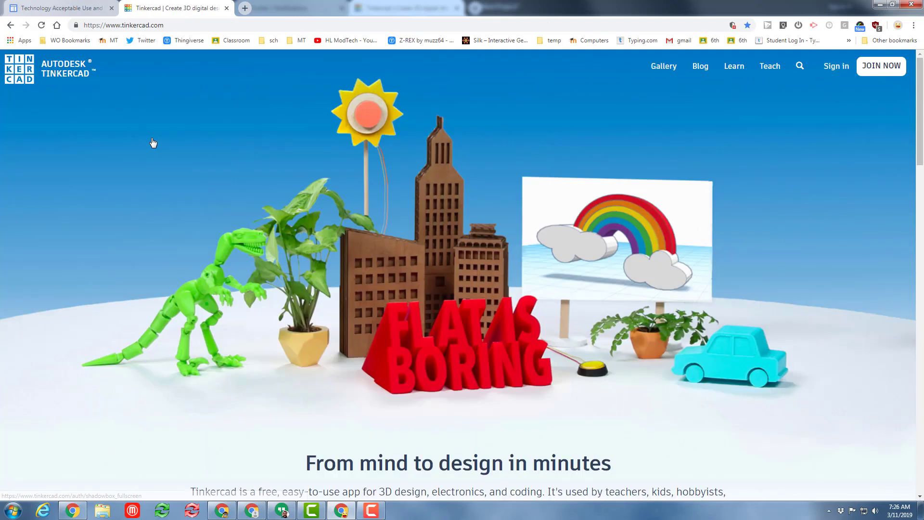
pyautogui.click(836, 66)
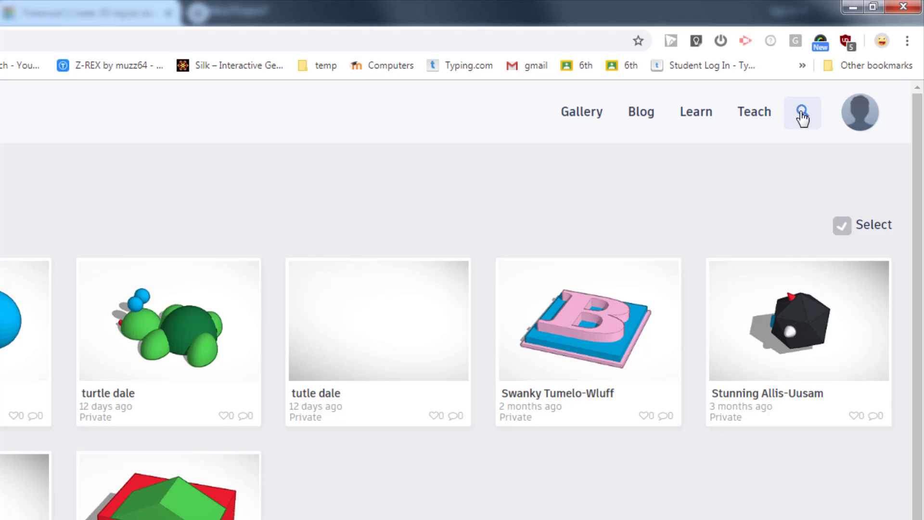
# Search the Tinkercad gallery for 3D designs matching "tablet stand starter" and sort the results by Latest
pyautogui.click(798, 121)
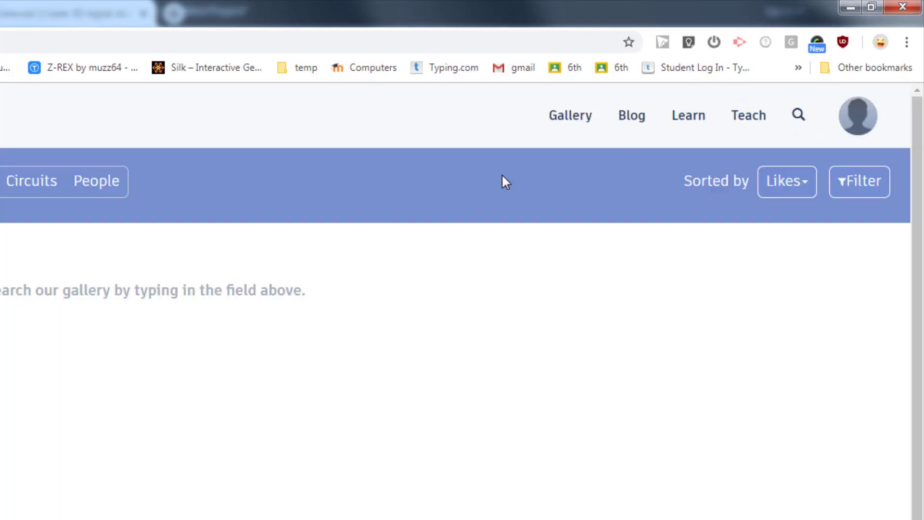
pyautogui.write('tablet stand starter')
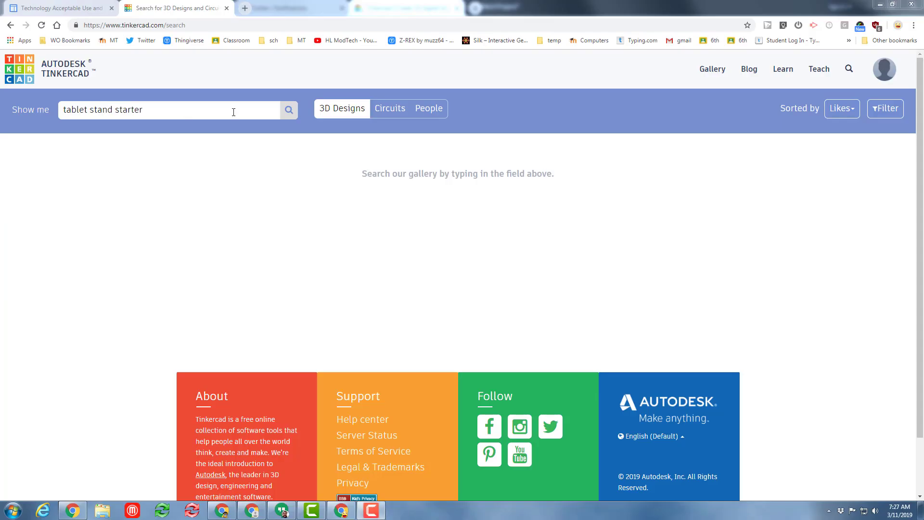
pyautogui.click(289, 112)
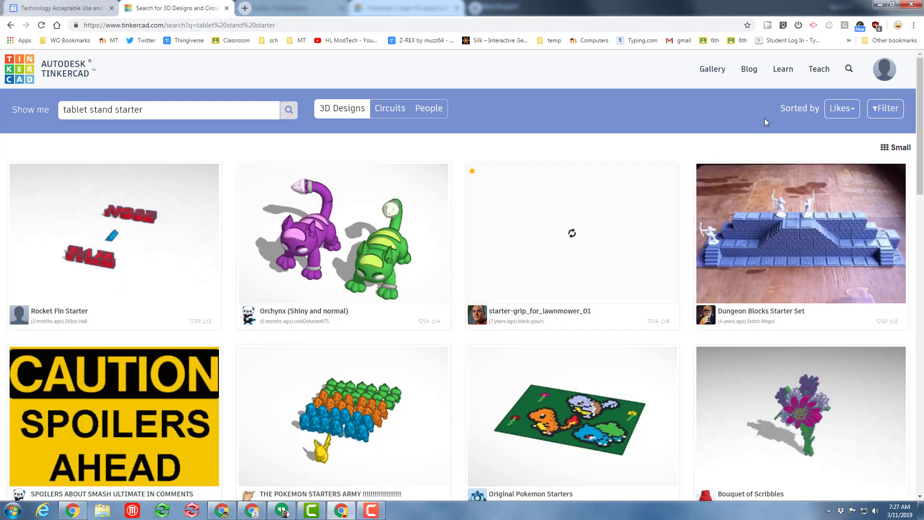
pyautogui.click(850, 110)
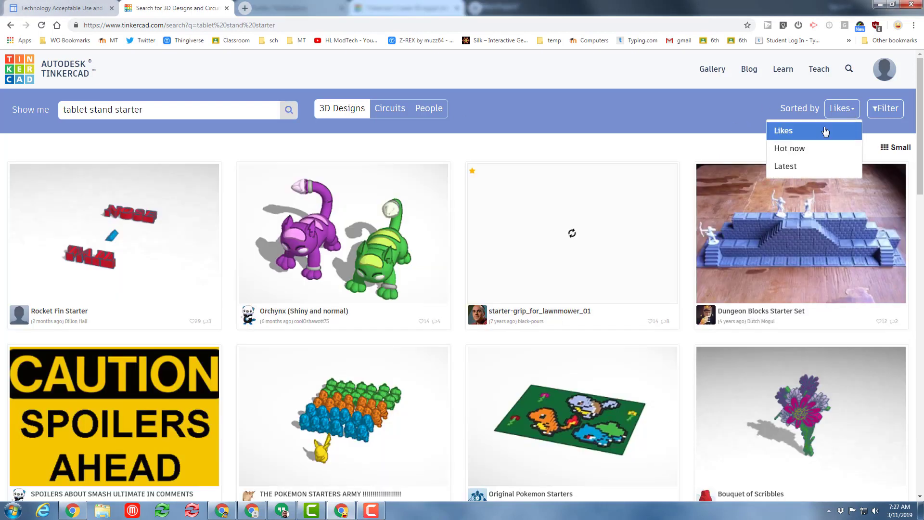
pyautogui.click(785, 166)
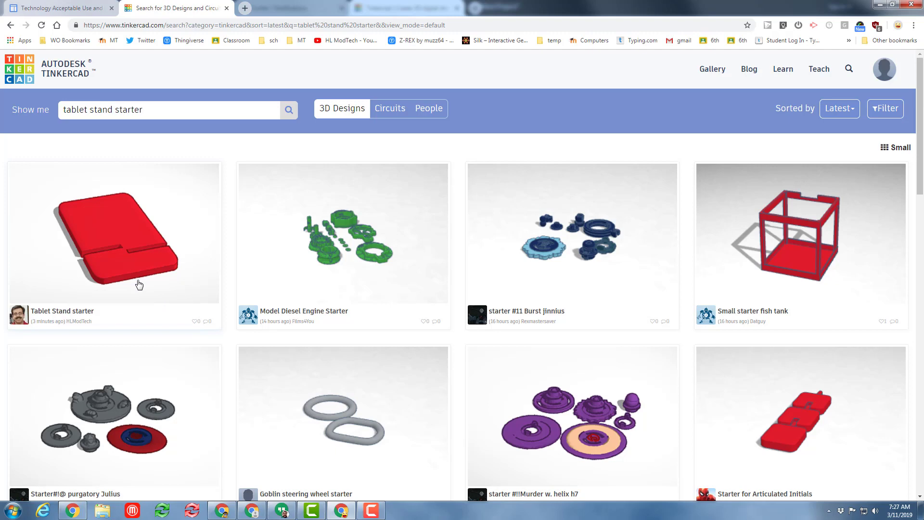
# Open the Tablet Stand starter design from the gallery results and copy it for editing
pyautogui.click(139, 284)
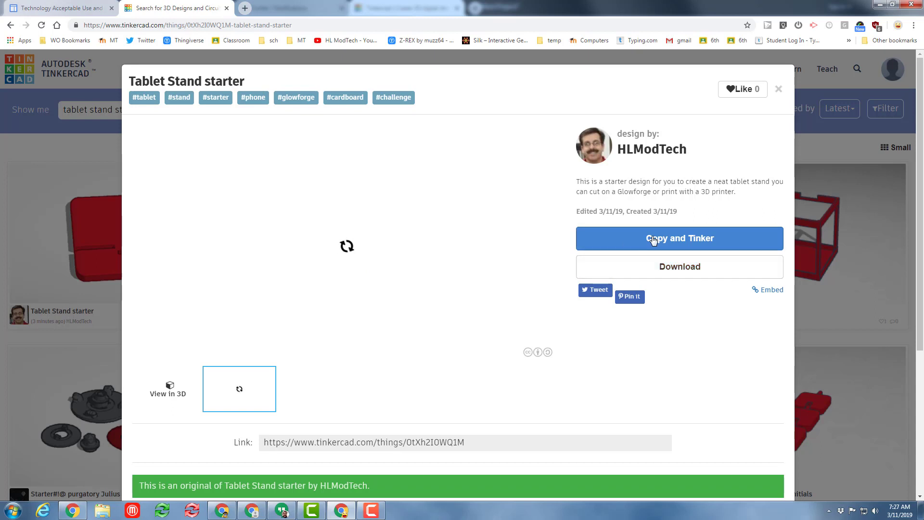
pyautogui.click(652, 239)
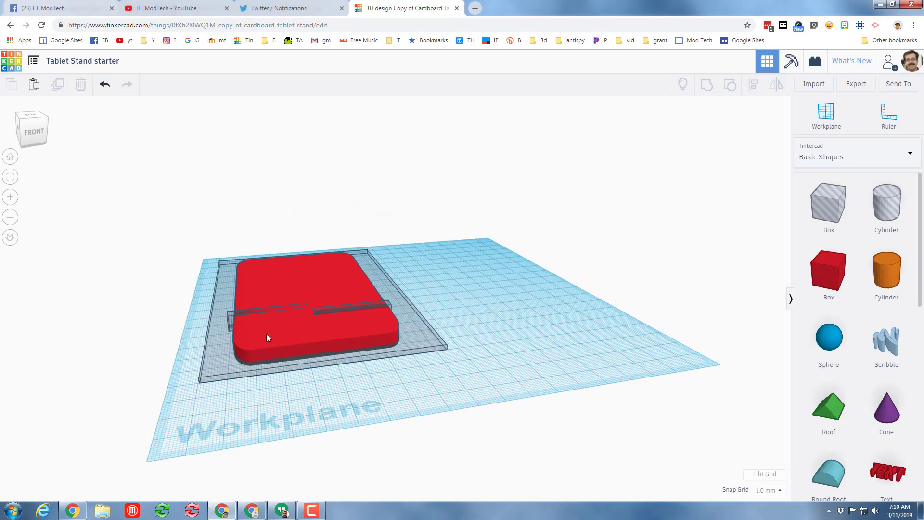
# Examine the red tablet stand body and the slot hole shape cut into its side from several angles
pyautogui.click(264, 340)
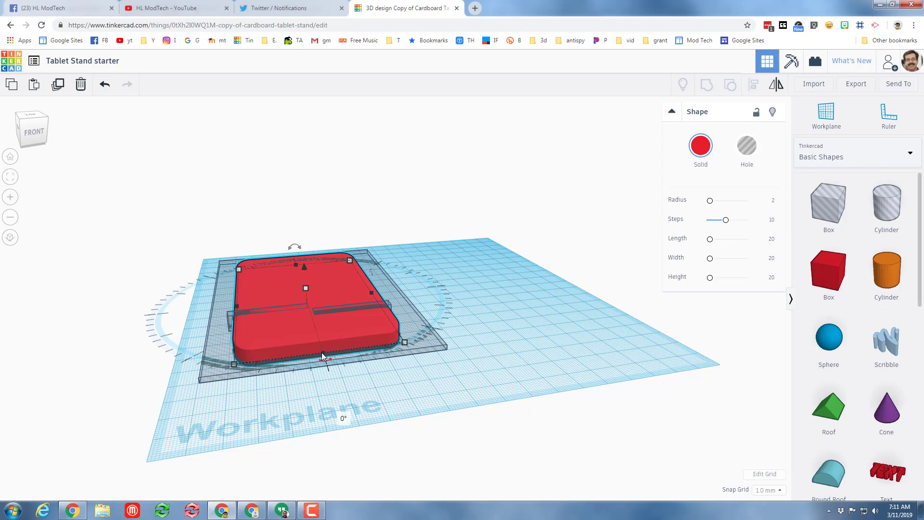
pyautogui.click(234, 363)
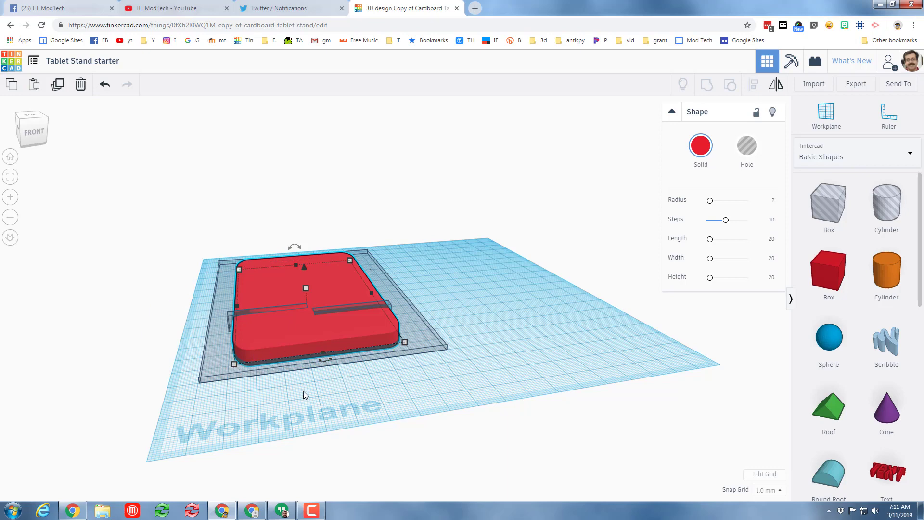
pyautogui.moveTo(306, 392); pyautogui.dragTo(252, 331, button='right')
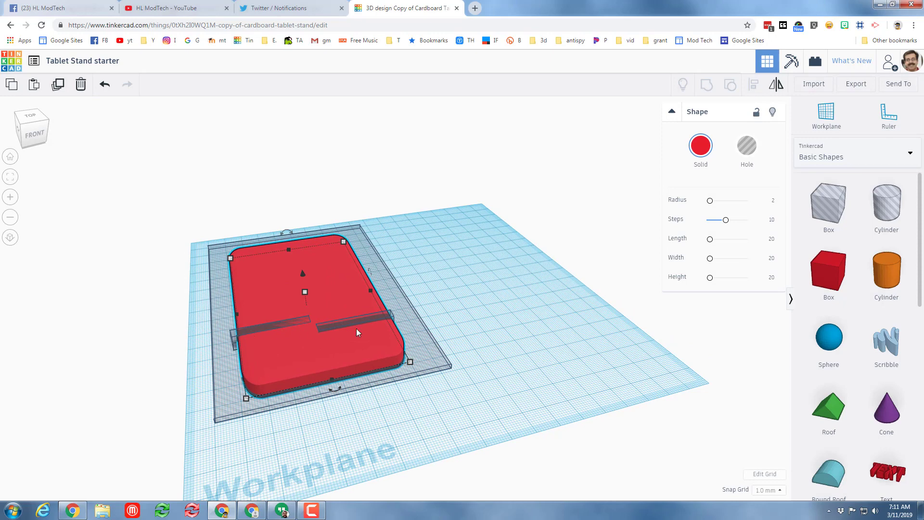
pyautogui.moveTo(362, 392); pyautogui.dragTo(378, 354, button='right')
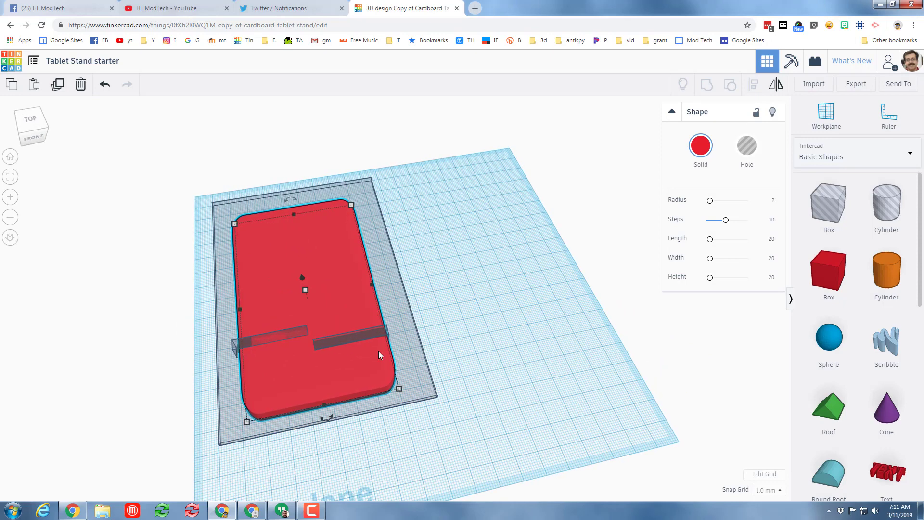
pyautogui.click(386, 338)
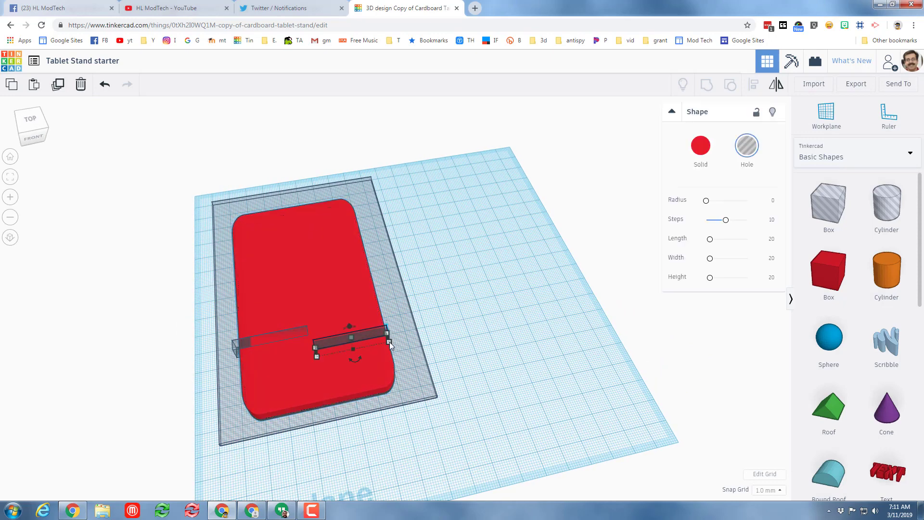
pyautogui.moveTo(389, 341)
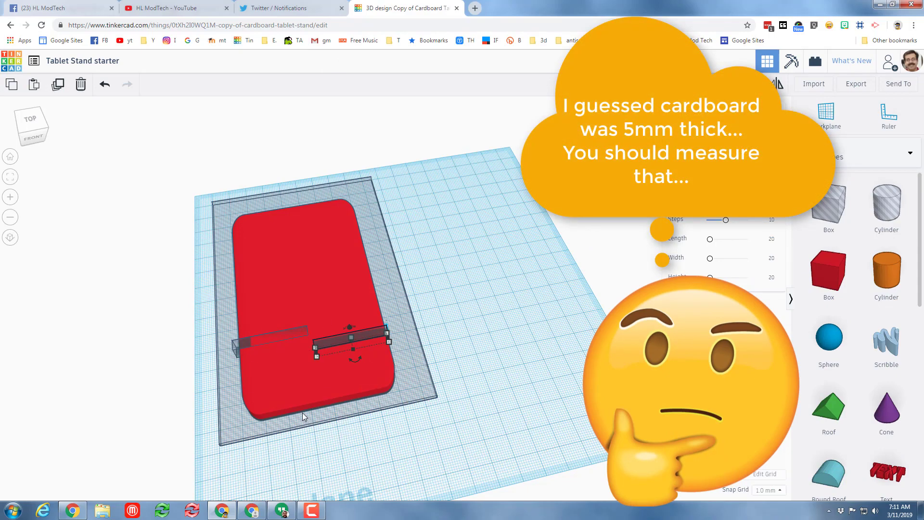
pyautogui.moveTo(302, 412); pyautogui.dragTo(319, 385, button='right')
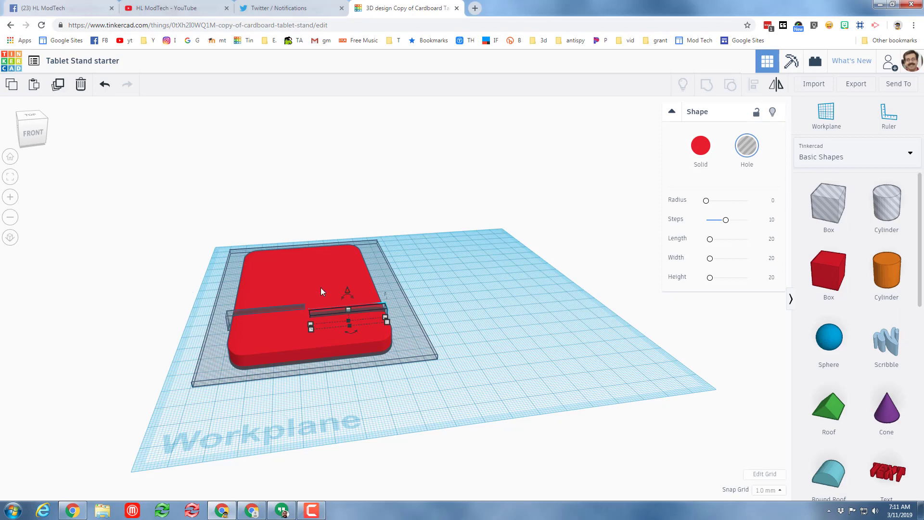
pyautogui.moveTo(495, 293); pyautogui.dragTo(301, 335, button='right')
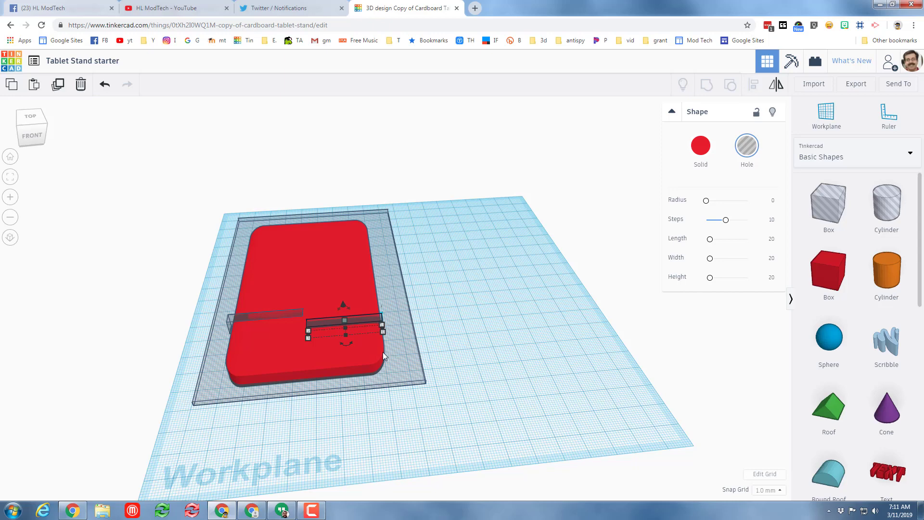
pyautogui.moveTo(348, 422); pyautogui.dragTo(325, 409, button='right')
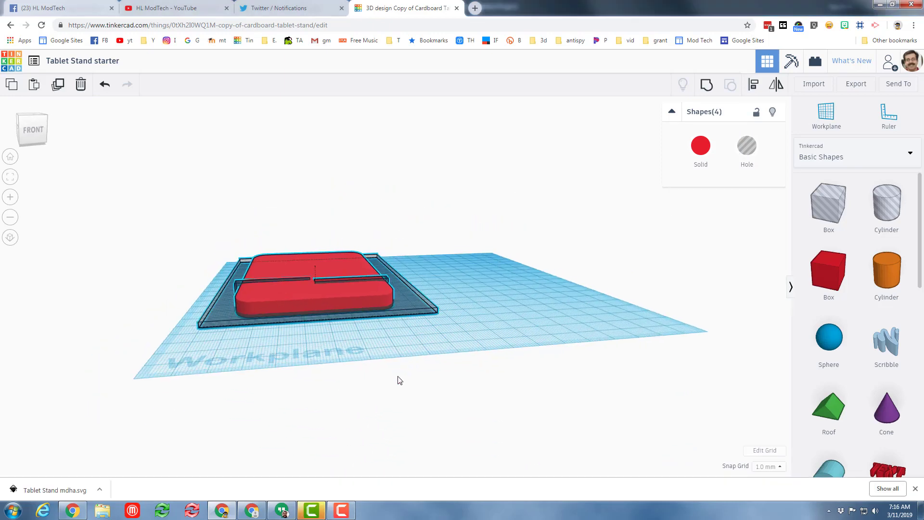
# Group the red body, the two slot holes and the flat surrounding hole into one solid shape
pyautogui.moveTo(398, 380); pyautogui.dragTo(328, 308, button='right')
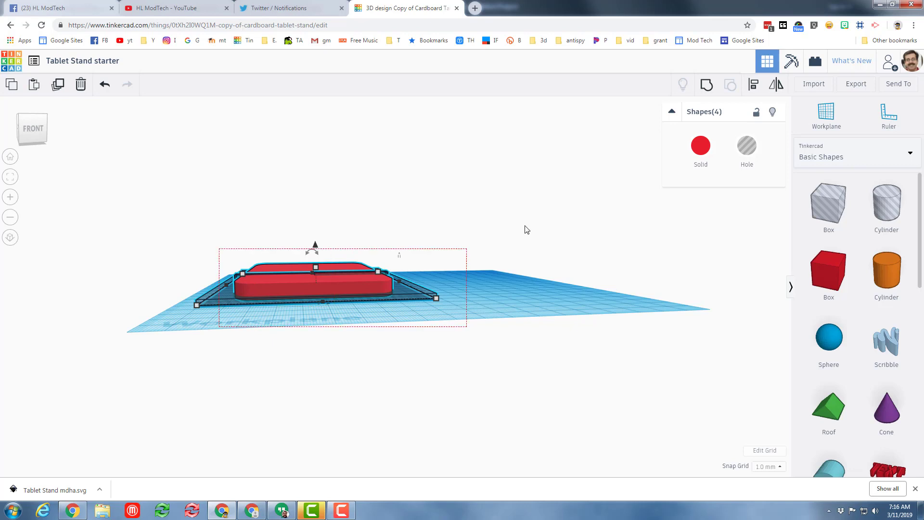
pyautogui.hotkey('ctrl', 'g')
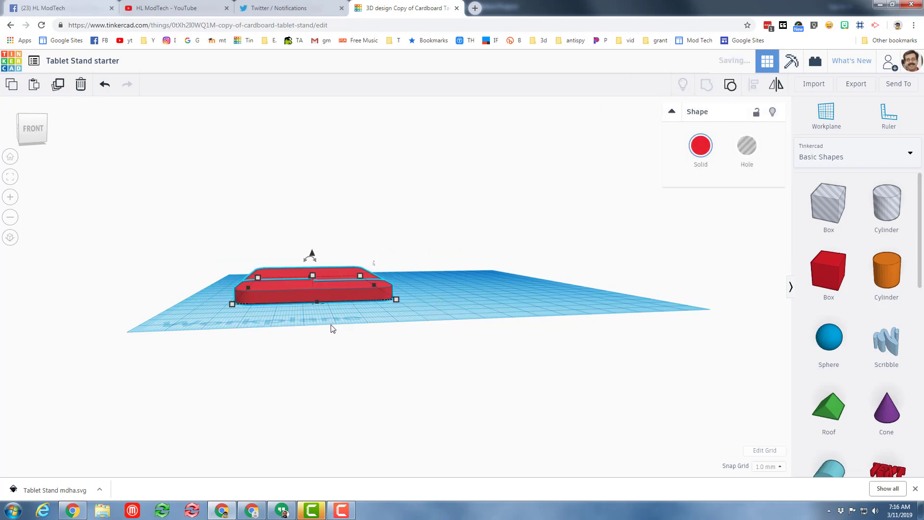
pyautogui.moveTo(407, 342); pyautogui.dragTo(374, 363, button='right')
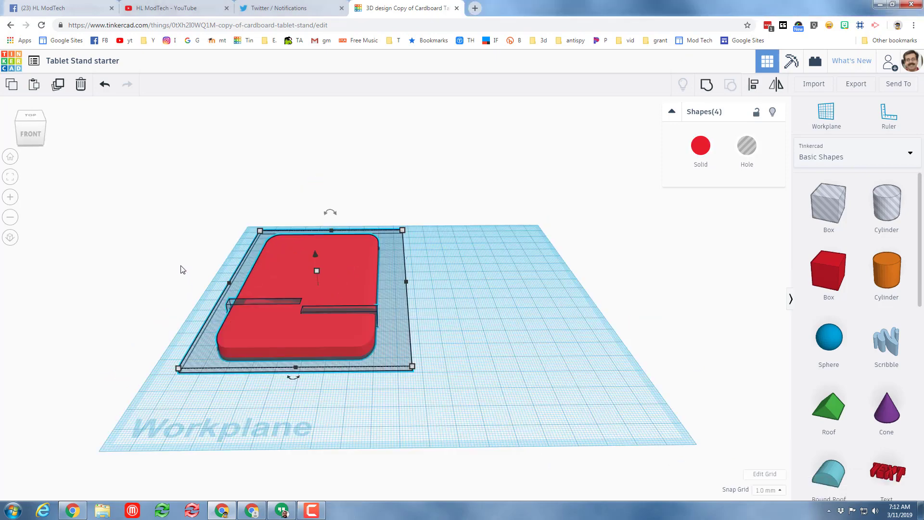
pyautogui.click(707, 84)
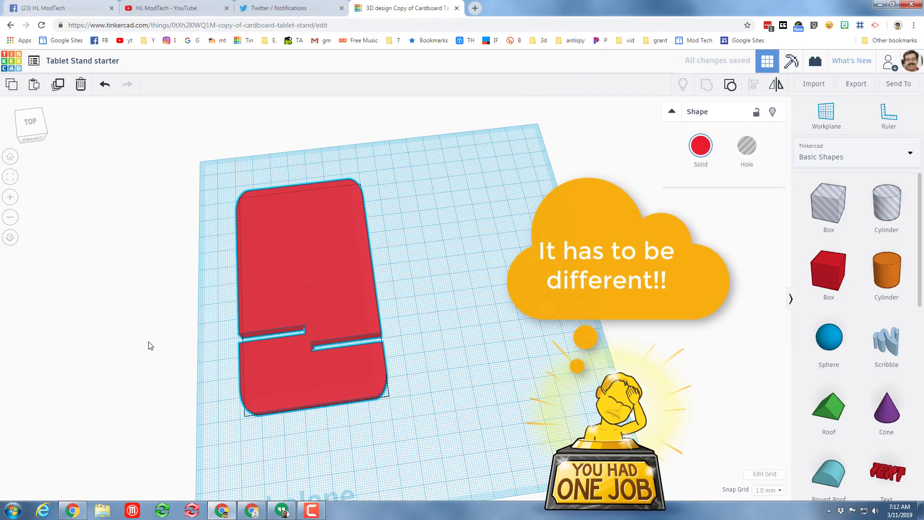
# Export only the selected grouped stand as an .SVG file for laser cutting
pyautogui.click(305, 278)
pyautogui.moveTo(305, 278); pyautogui.dragTo(345, 272, button='right')
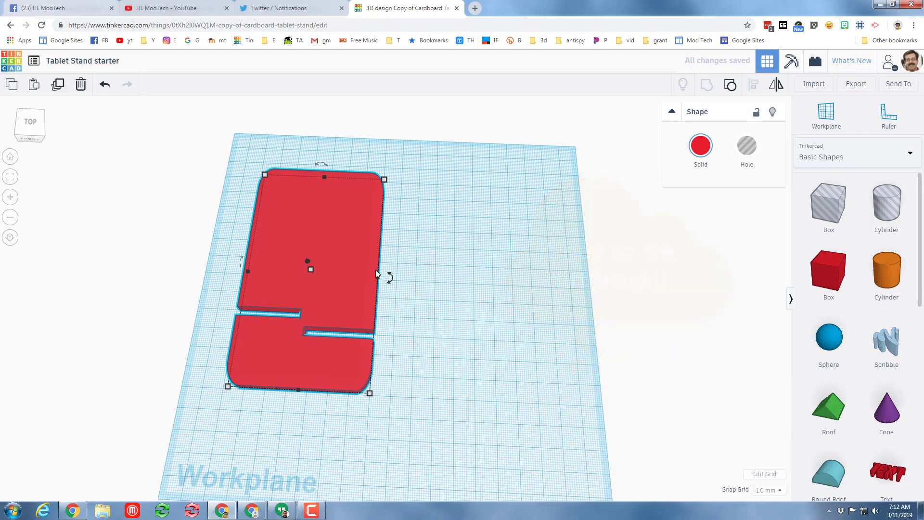
pyautogui.moveTo(483, 278); pyautogui.dragTo(466, 264, button='right')
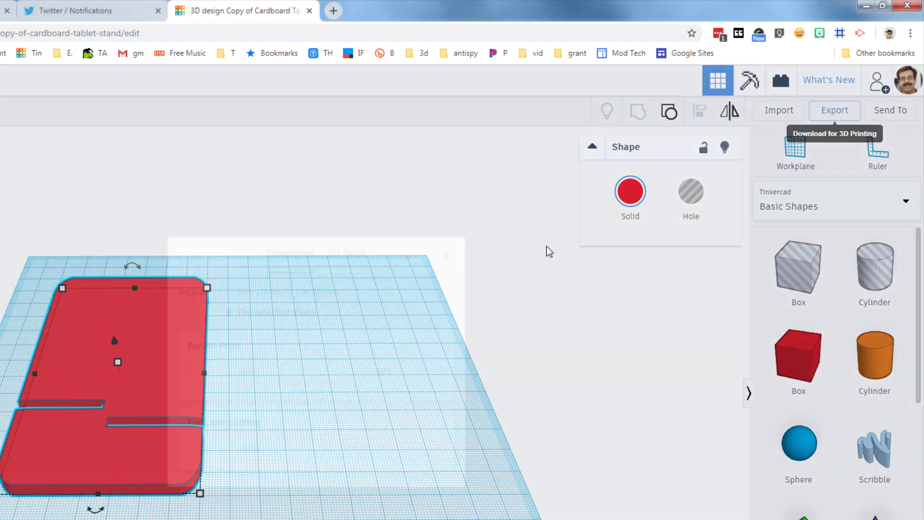
pyautogui.click(838, 117)
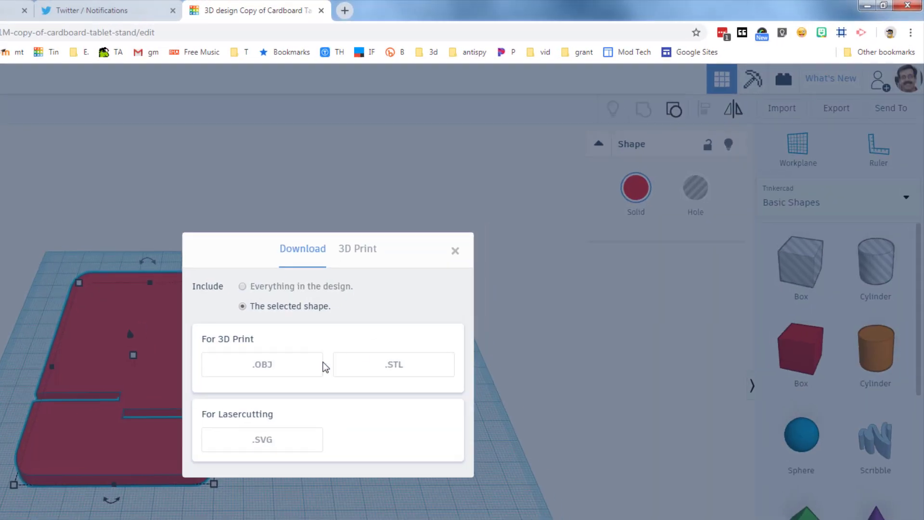
pyautogui.click(239, 451)
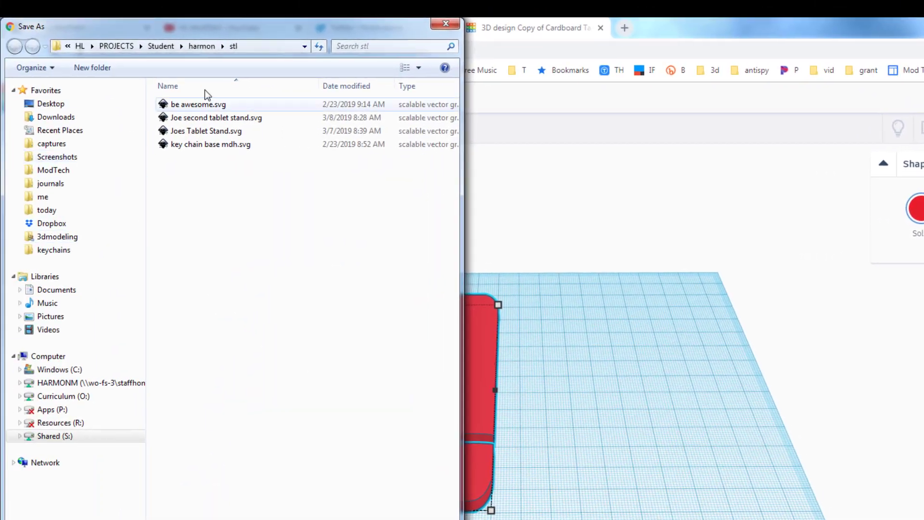
# Save the export as "Tablet Stand mdha.svg" in the stl folder, reached through the stl files shortcut in the desktop's MT tools folder
pyautogui.click(42, 104)
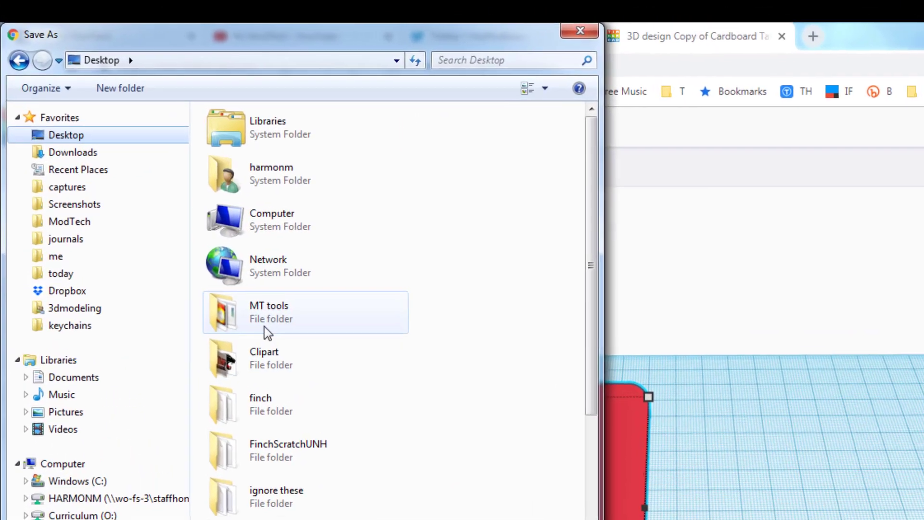
pyautogui.doubleClick(222, 254)
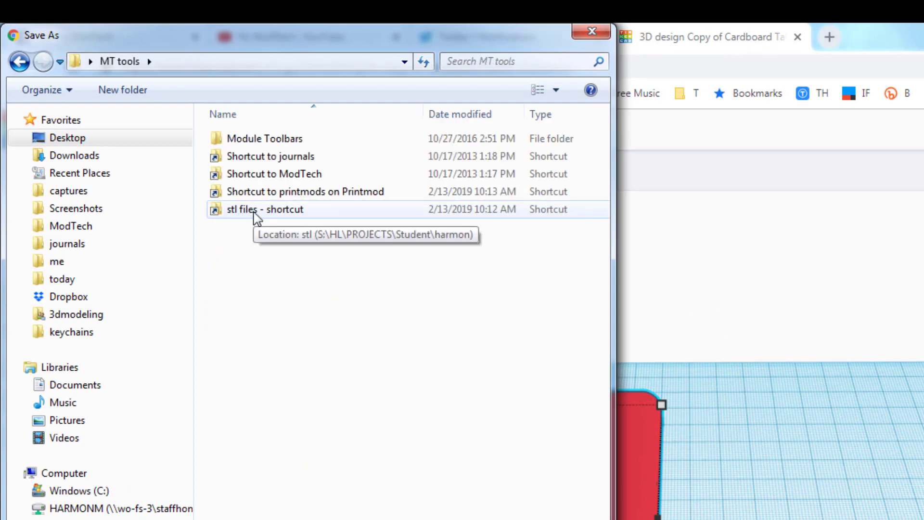
pyautogui.doubleClick(256, 211)
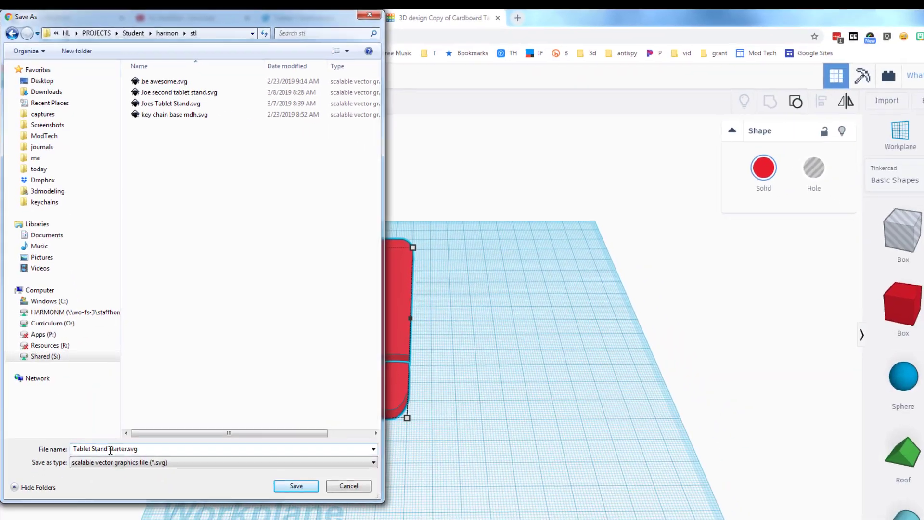
pyautogui.moveTo(106, 446); pyautogui.dragTo(118, 446)
pyautogui.moveTo(195, 405); pyautogui.dragTo(199, 404)
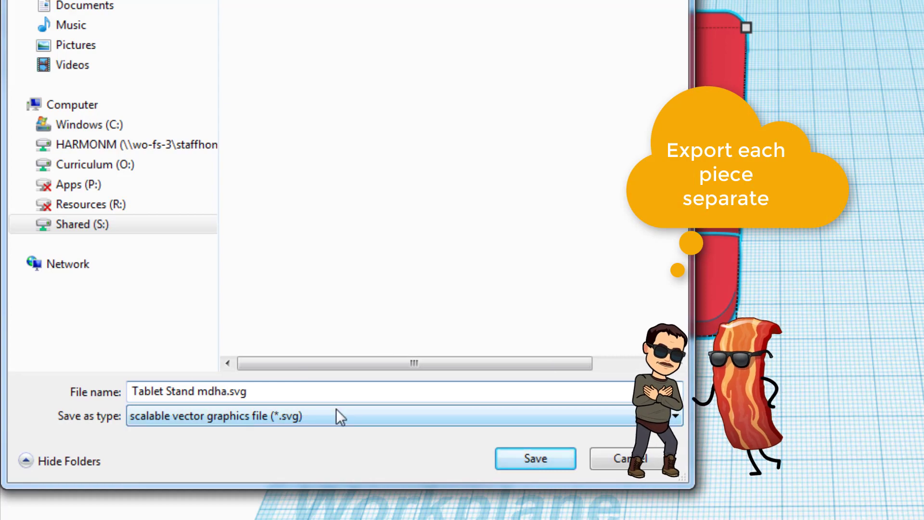
pyautogui.click(527, 457)
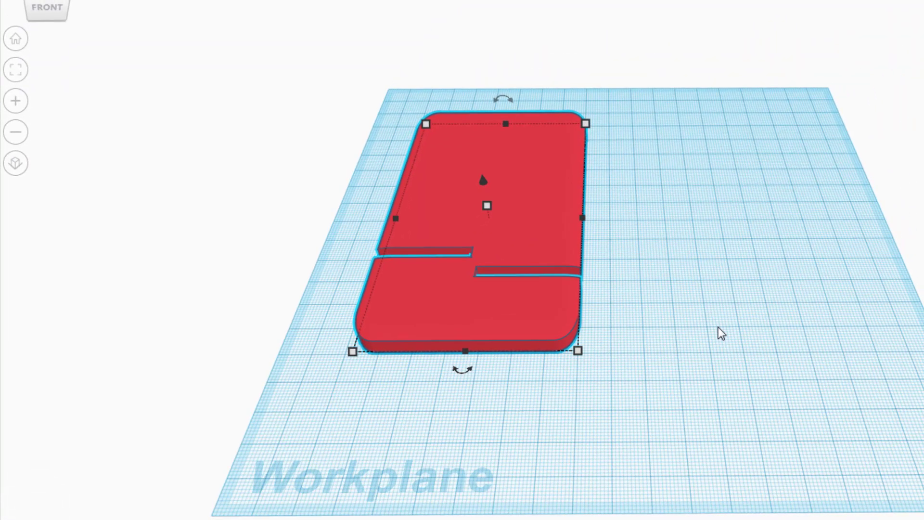
pyautogui.moveTo(763, 340)
pyautogui.mouseDown(button='right')
pyautogui.moveTo(600, 342)
pyautogui.moveTo(755, 330)
pyautogui.mouseUp(button='right')
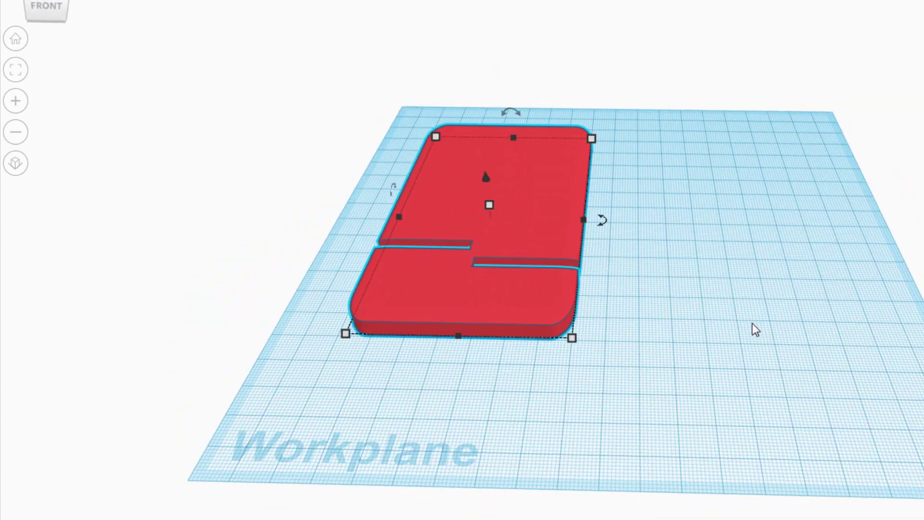